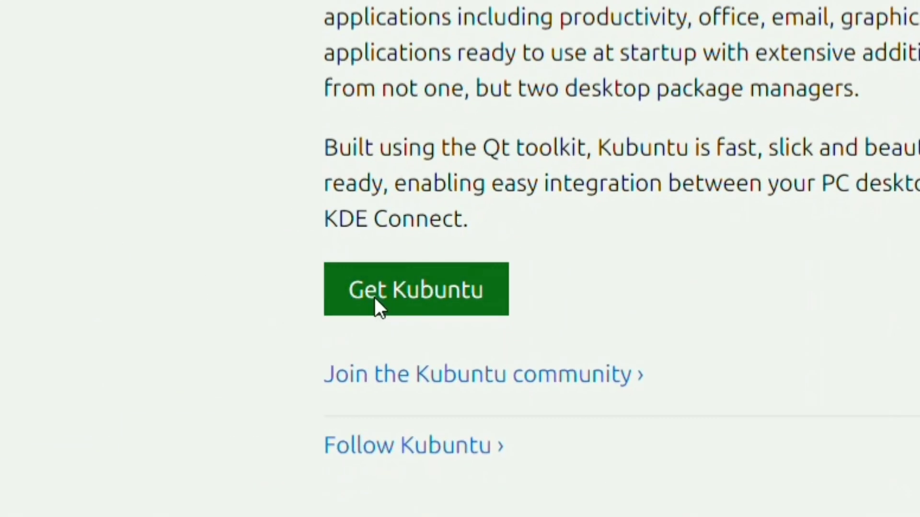
Download the 64-bit Kubuntu 23.10 desktop image from the Kubuntu website and open the recent downloads list
click(375, 300)
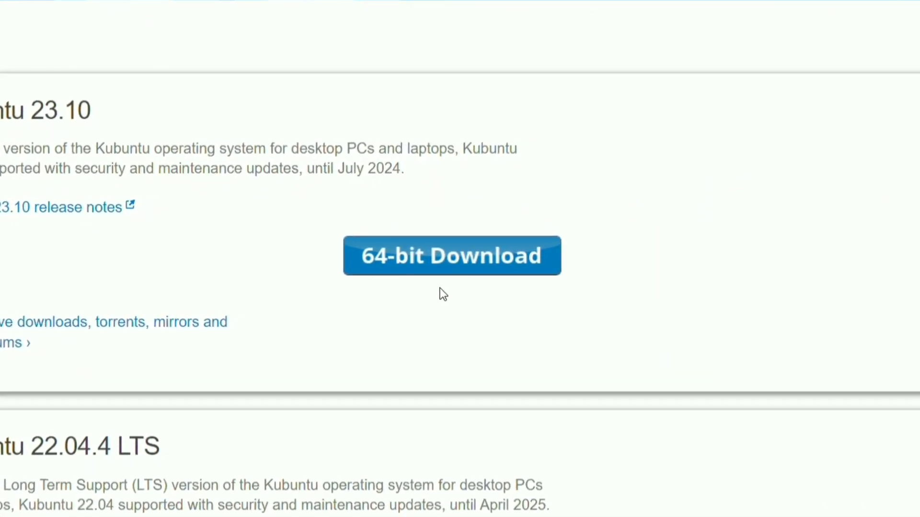
click(500, 263)
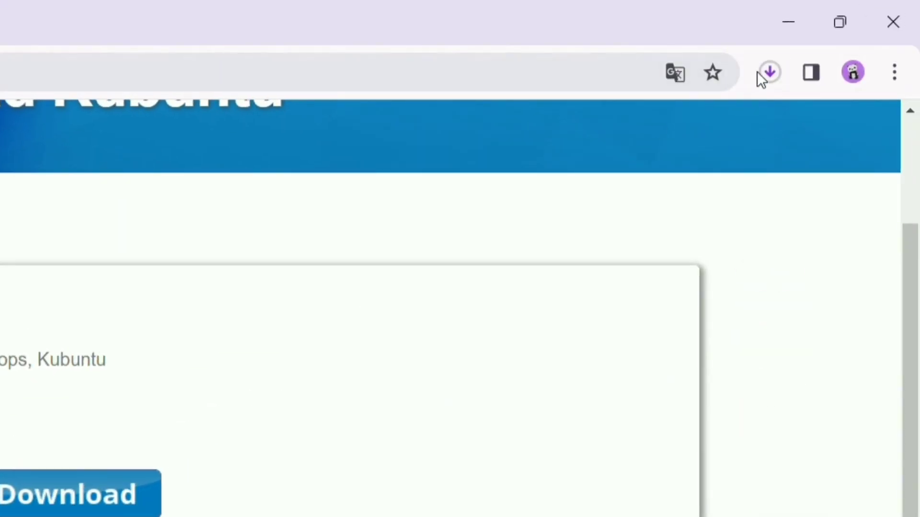
click(770, 72)
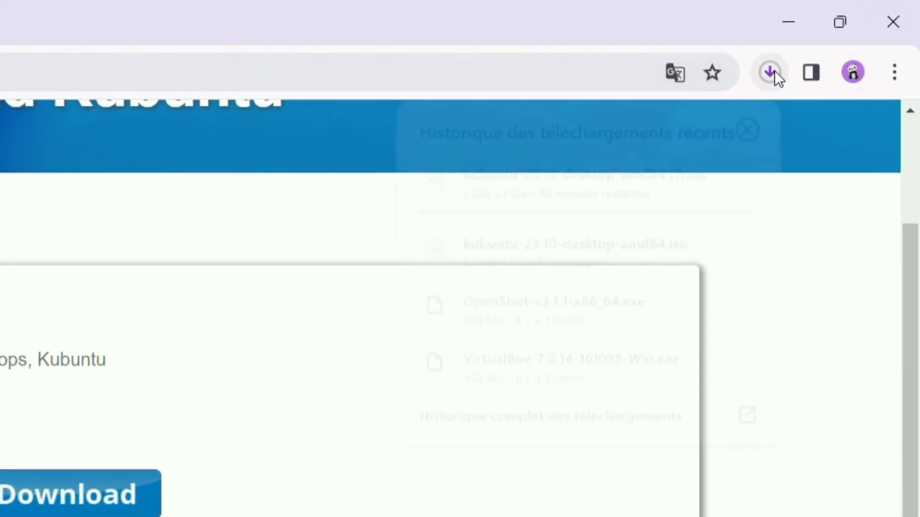
click(748, 181)
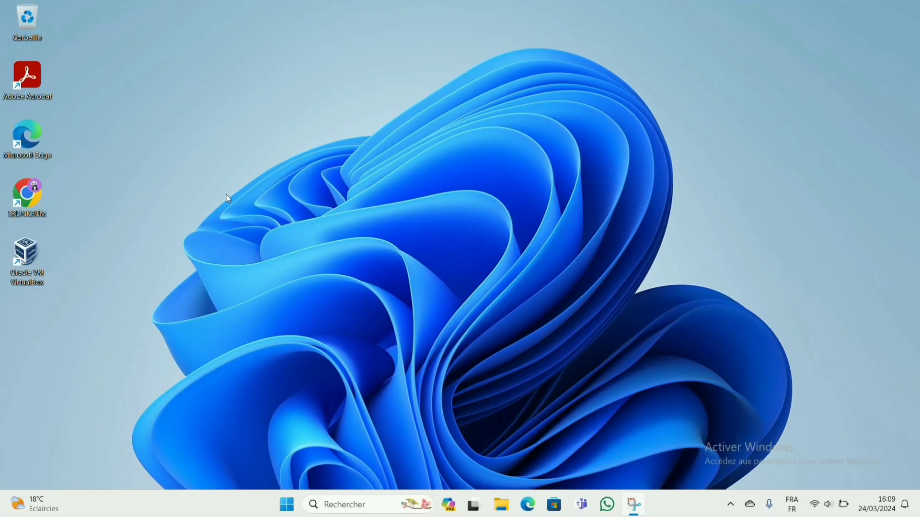
Switch to Oracle VM VirtualBox and start a new virtual machine named kubuntu
double_click(38, 256)
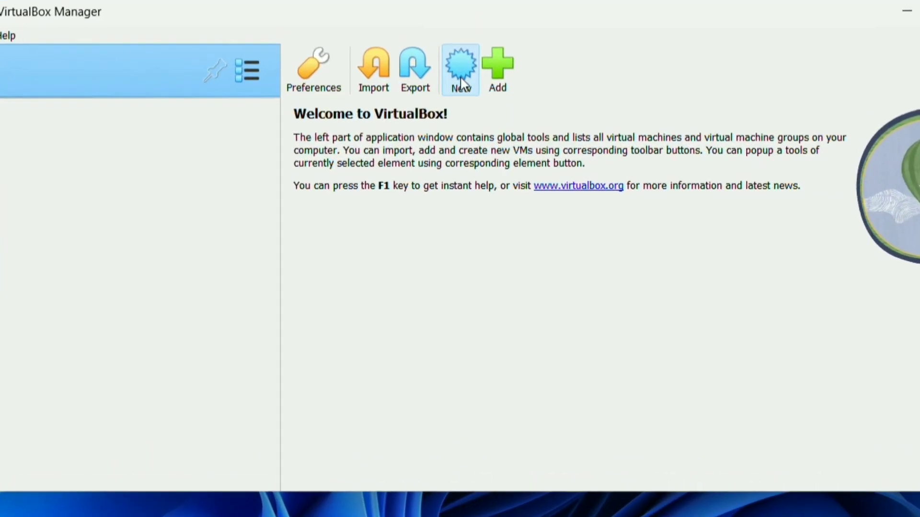
click(464, 118)
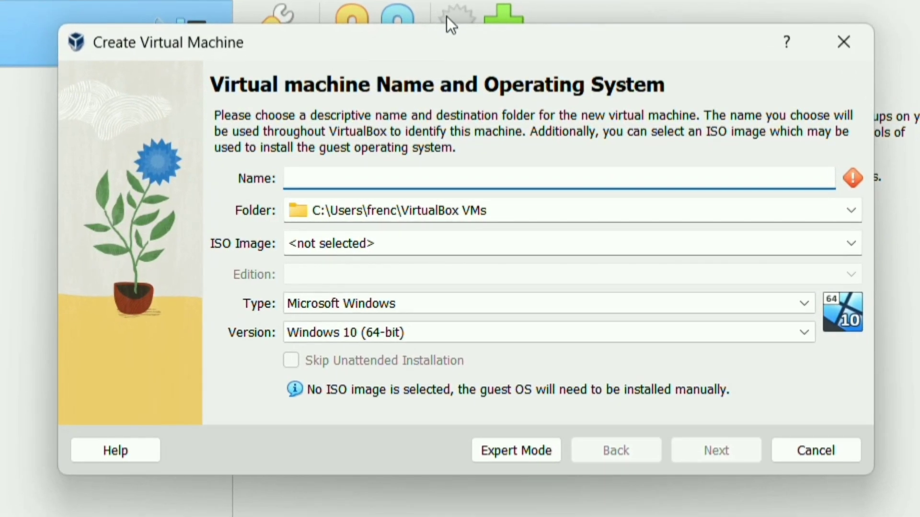
text(kubun)
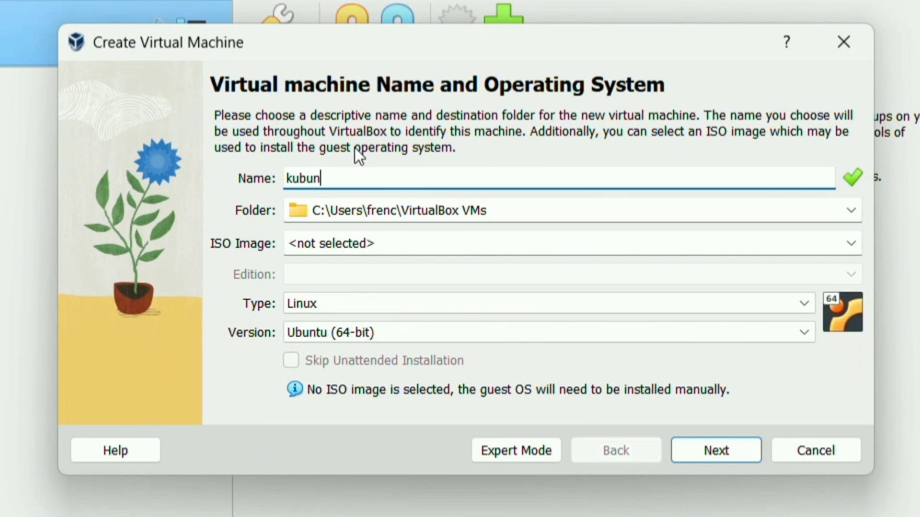
text(tu)
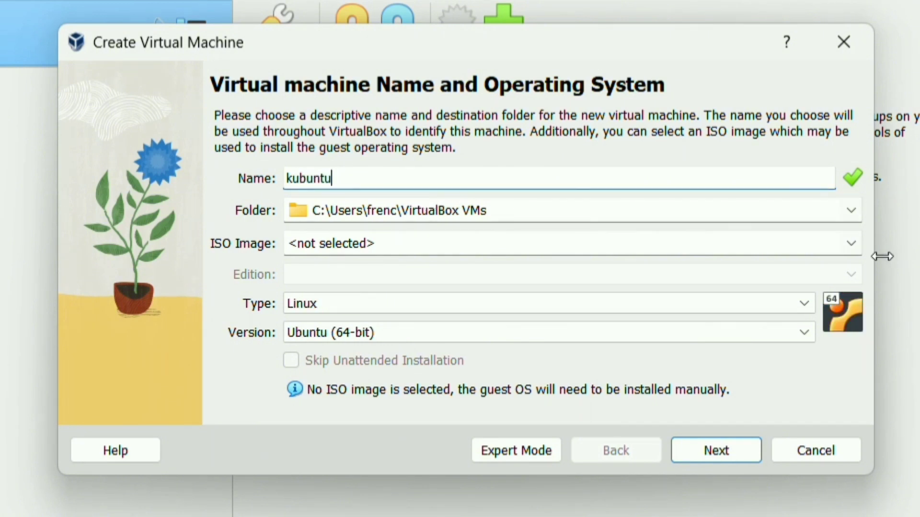
Use kubuntu-23.10-desktop-amd64 from the downloads folder as the machine's ISO image and skip the unattended installation
click(858, 247)
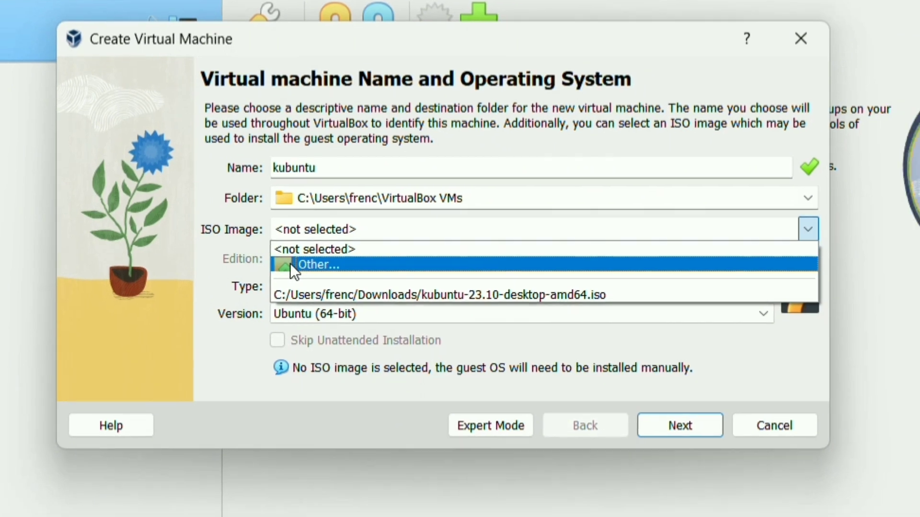
click(309, 282)
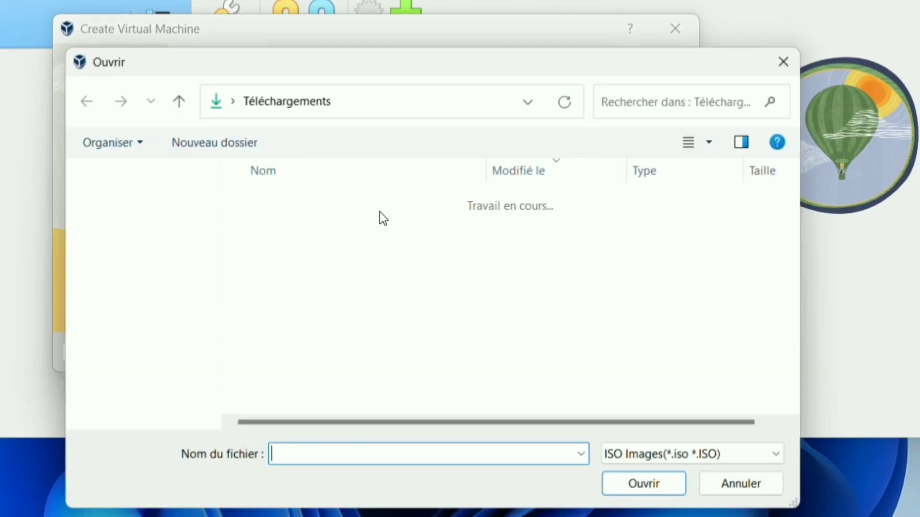
click(329, 233)
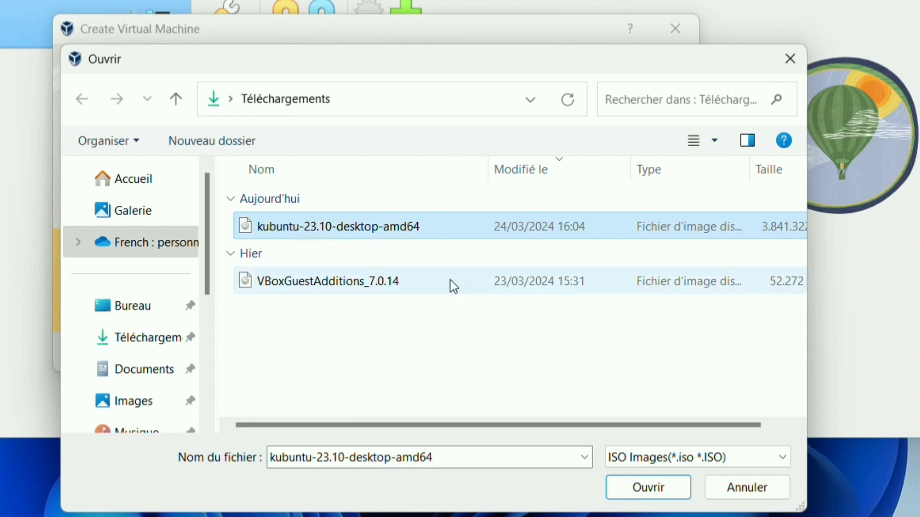
click(627, 492)
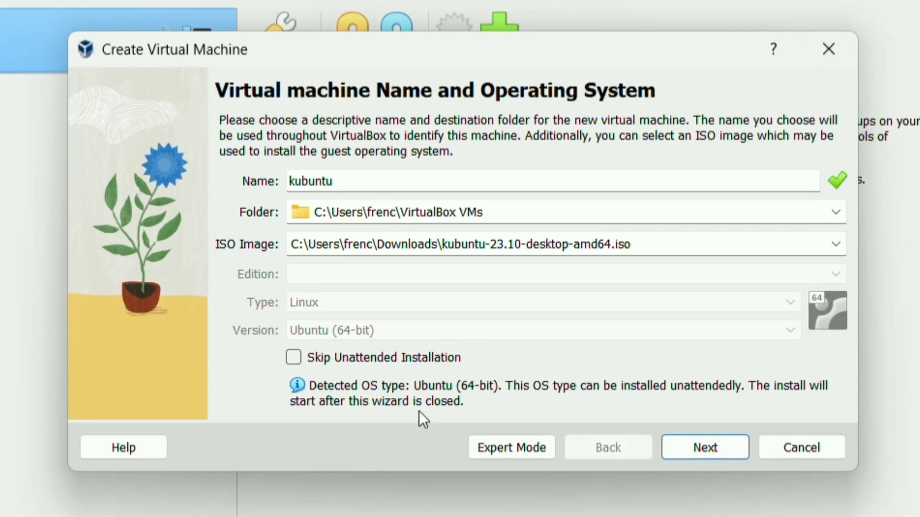
click(311, 361)
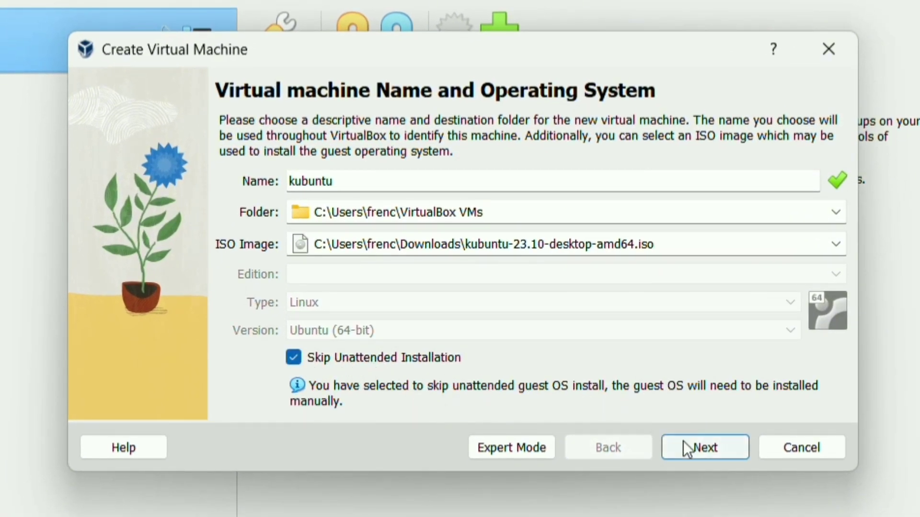
click(693, 450)
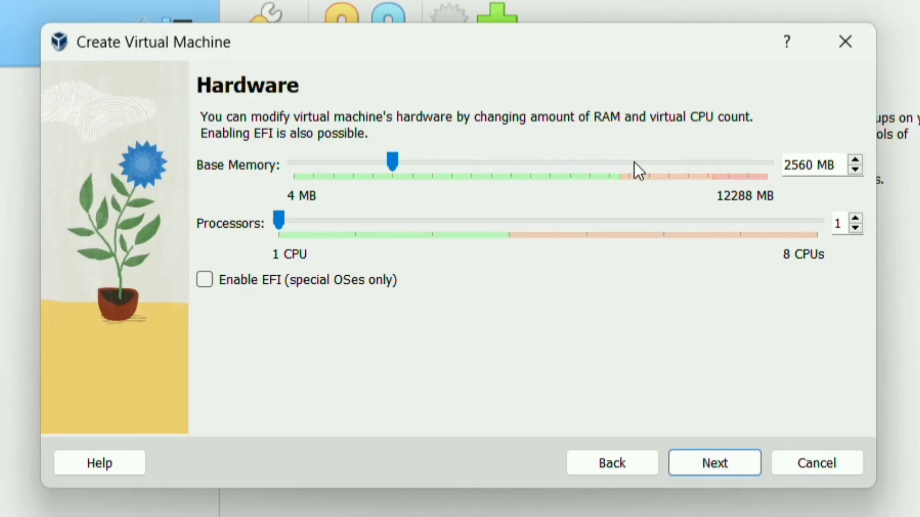
Set the virtual machine's base memory to 6144 MB
click(634, 162)
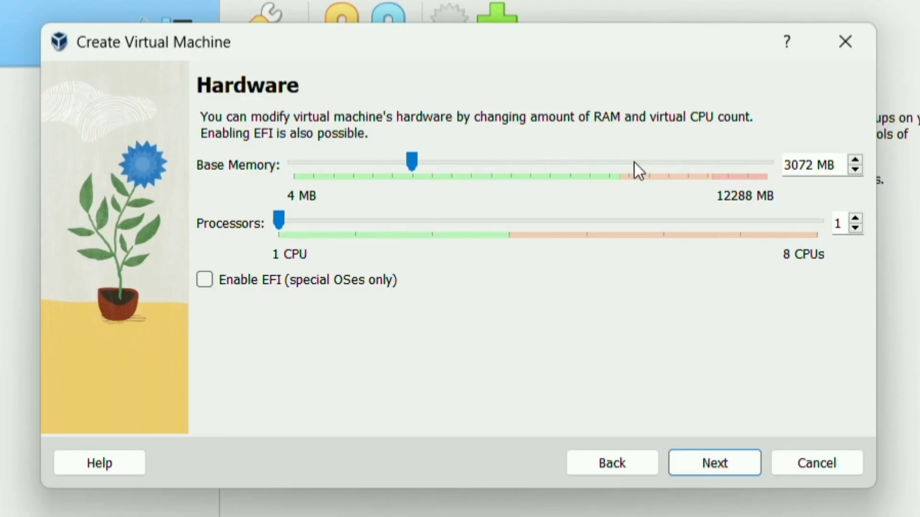
click(634, 162)
click(634, 162)
click(633, 162)
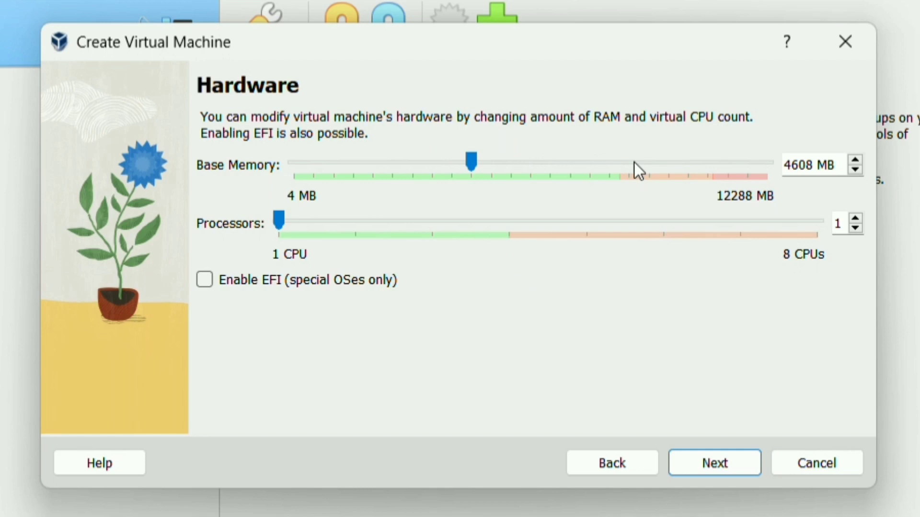
click(633, 162)
click(634, 162)
click(634, 162)
click(634, 161)
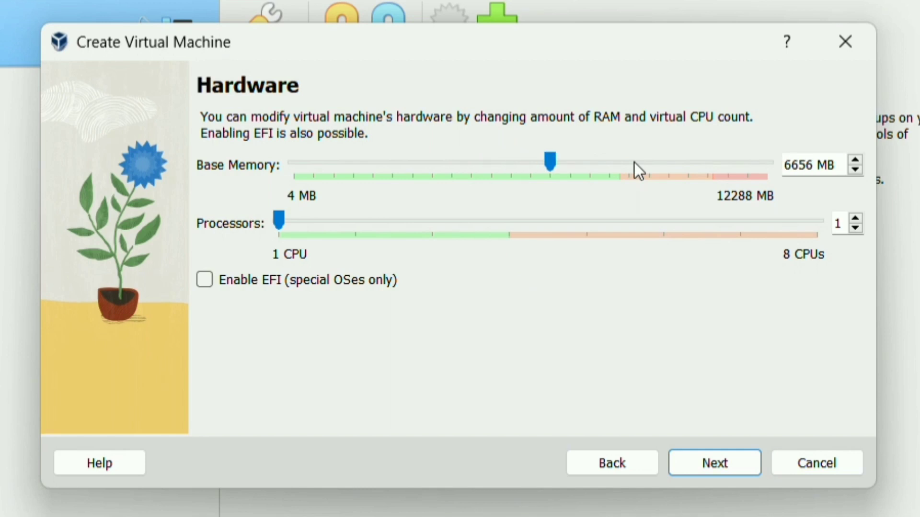
click(496, 156)
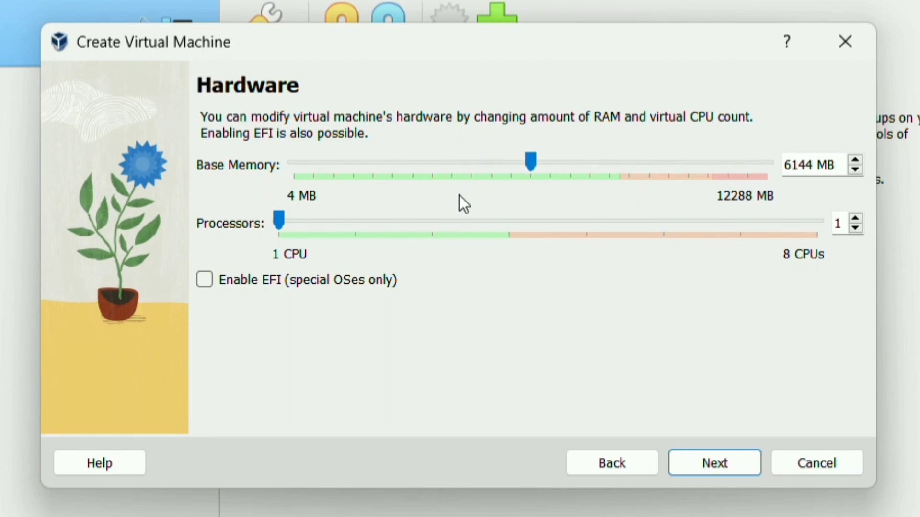
Assign 3 processors to the virtual machine and accept the hardware configuration
click(467, 224)
click(467, 223)
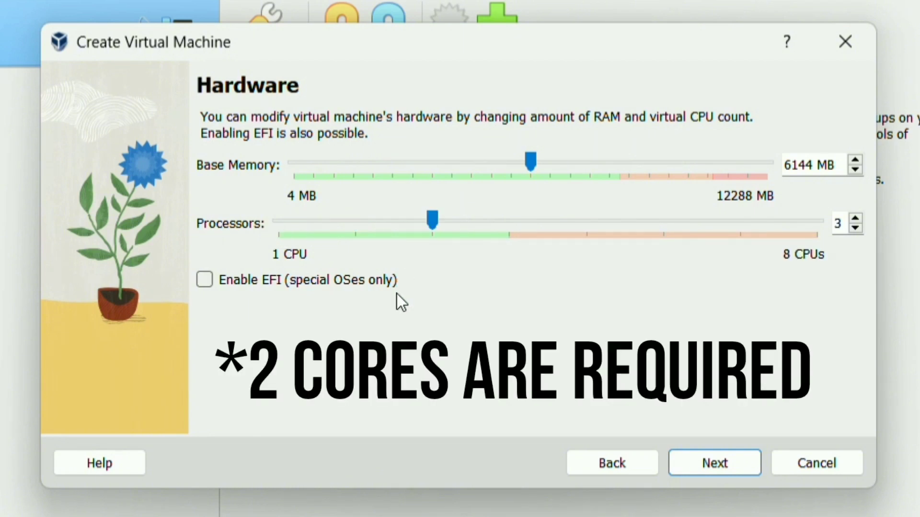
click(744, 462)
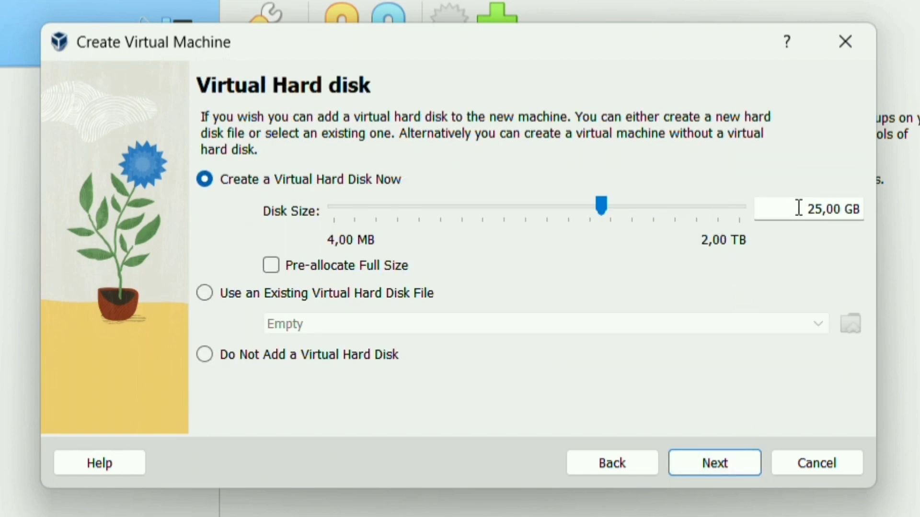
Create a 60 GB virtual hard disk and finish creating the virtual machine
drag(798, 206, 823, 209)
key(BackSpace)
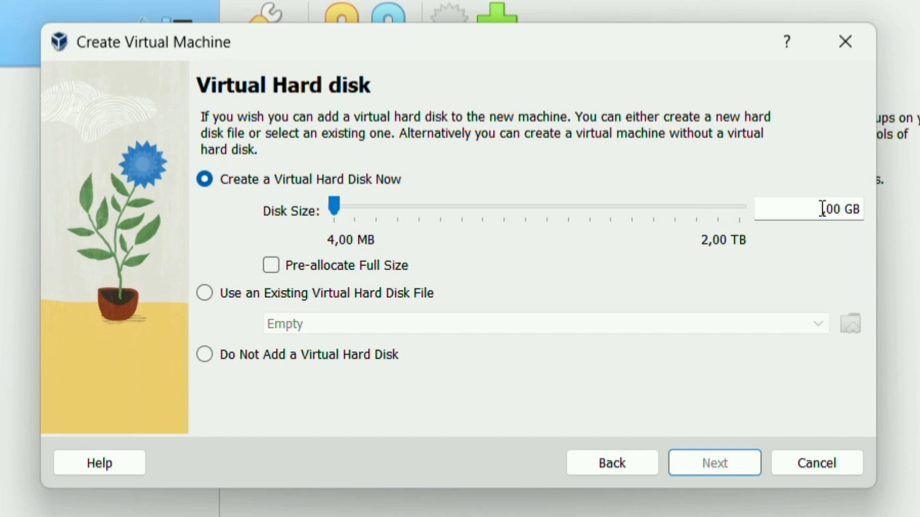
text(60)
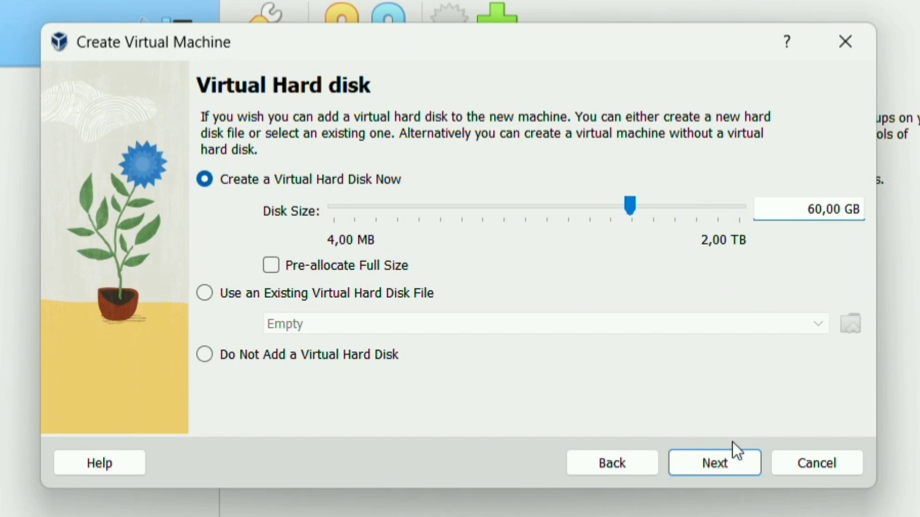
click(713, 464)
click(712, 458)
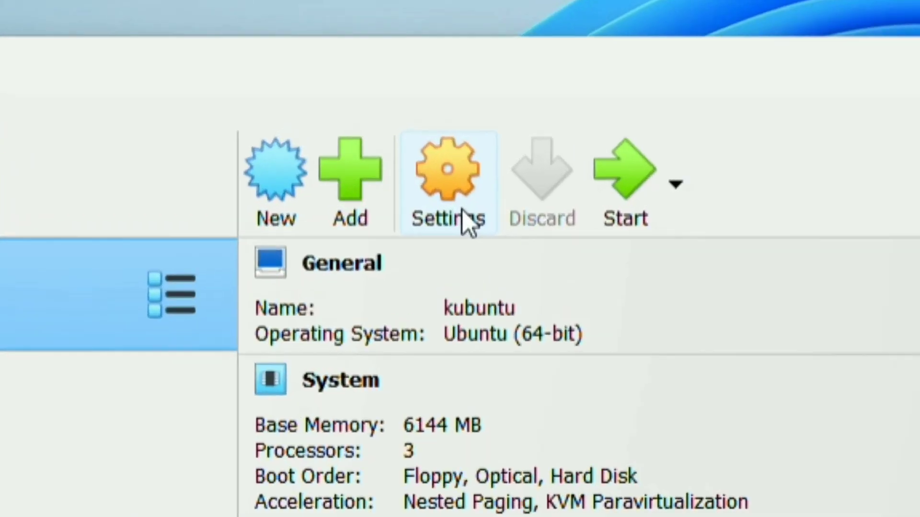
In the kubuntu machine's system settings, disable floppy booting and move Floppy below Optical and Hard Disk in the boot order
click(443, 187)
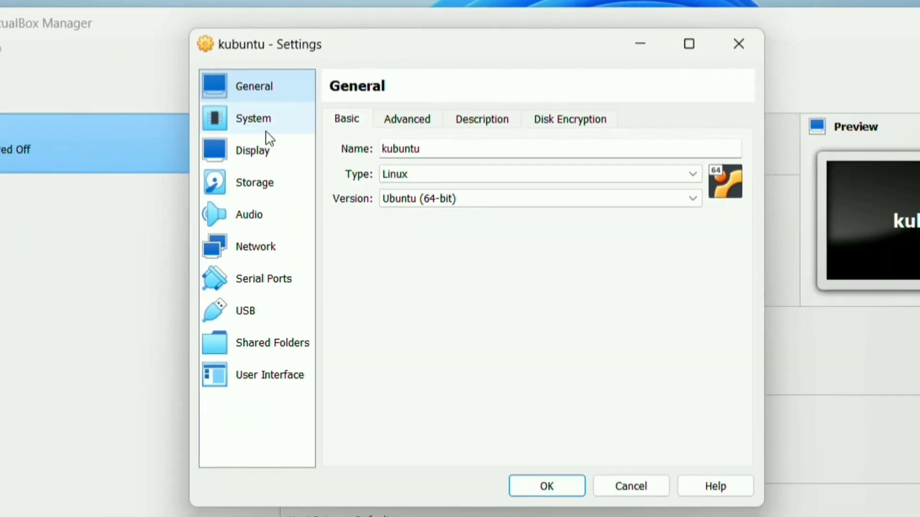
click(259, 120)
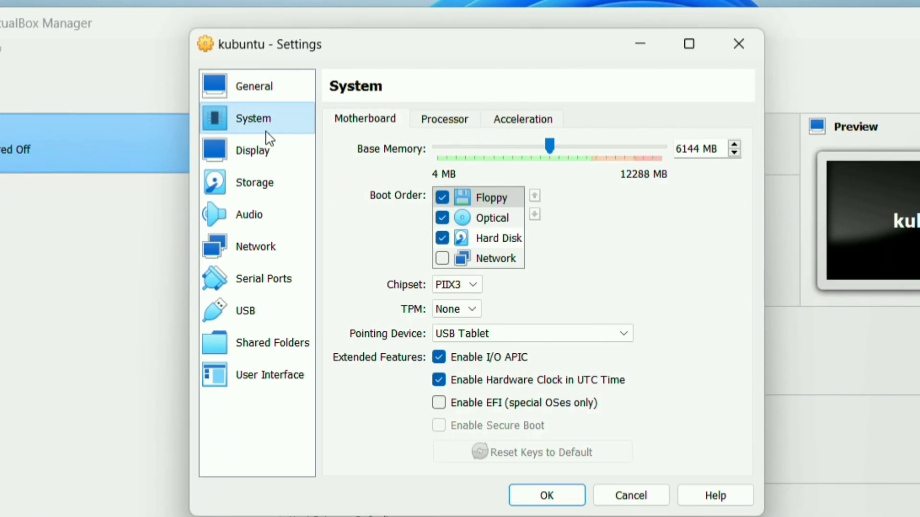
click(442, 198)
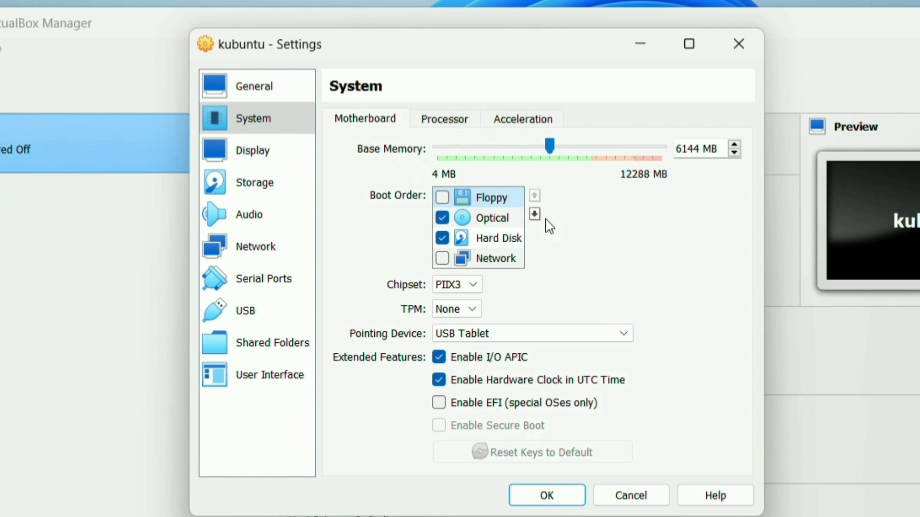
click(534, 214)
click(535, 214)
Set the machine's video memory to 128 MB and save the settings
click(253, 151)
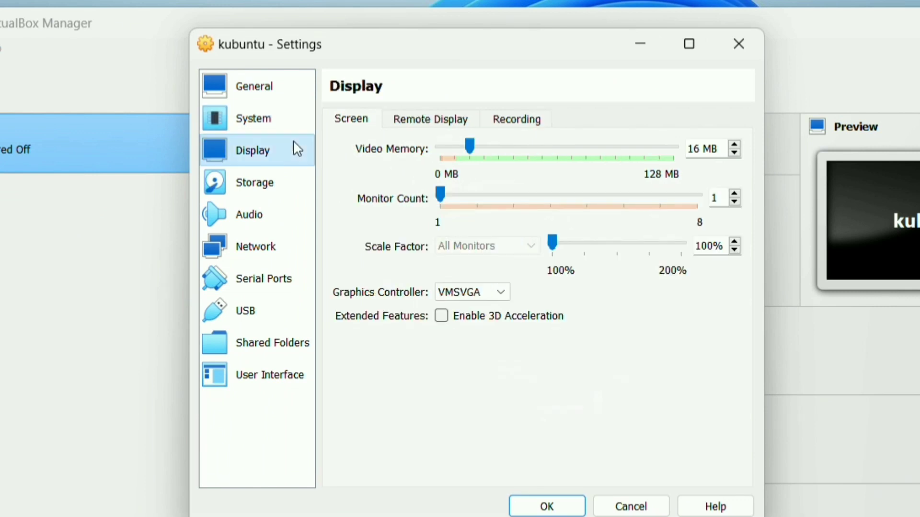
drag(469, 147, 673, 147)
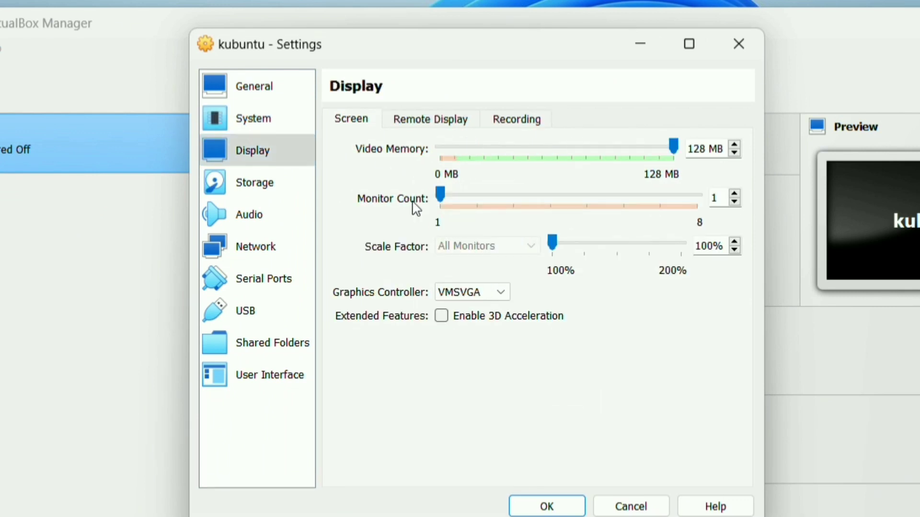
click(551, 507)
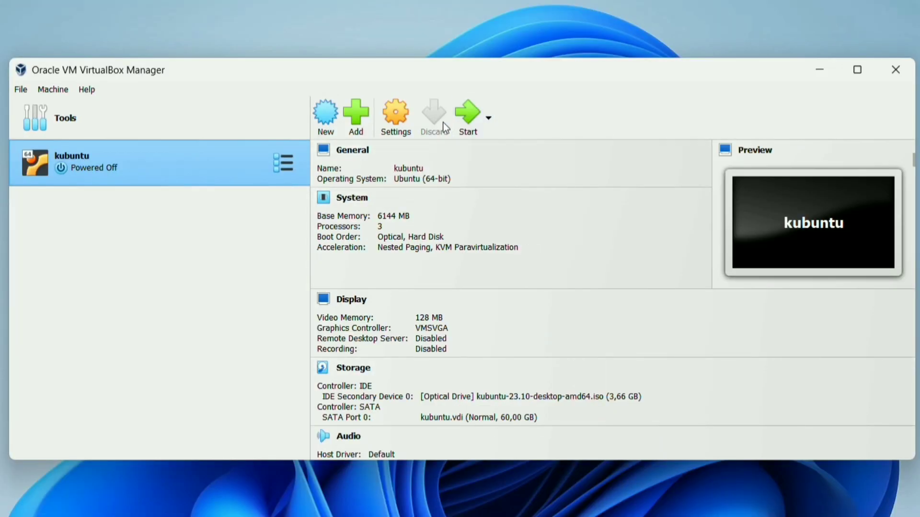
Start the kubuntu machine and boot the Try or Install Kubuntu entry
click(468, 115)
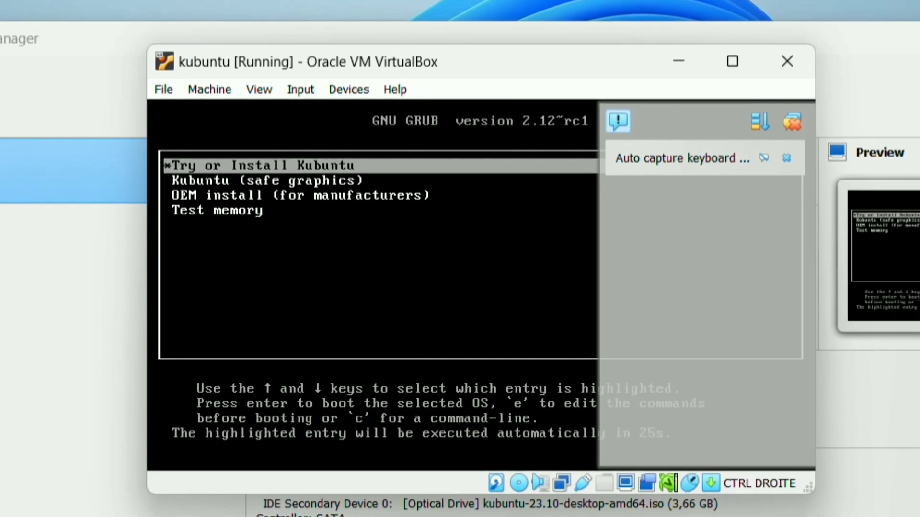
key(Return)
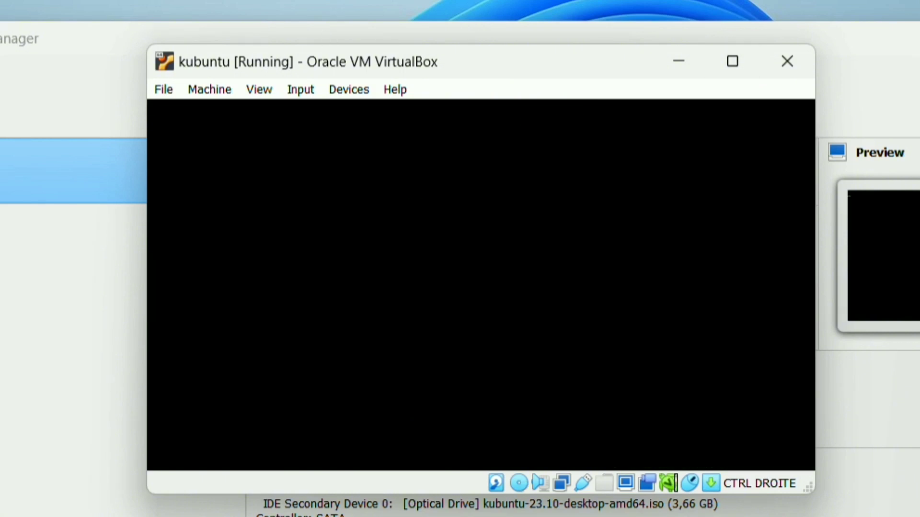
Maximize the virtual machine window, dismiss all its notifications and switch it to full-screen mode
click(734, 60)
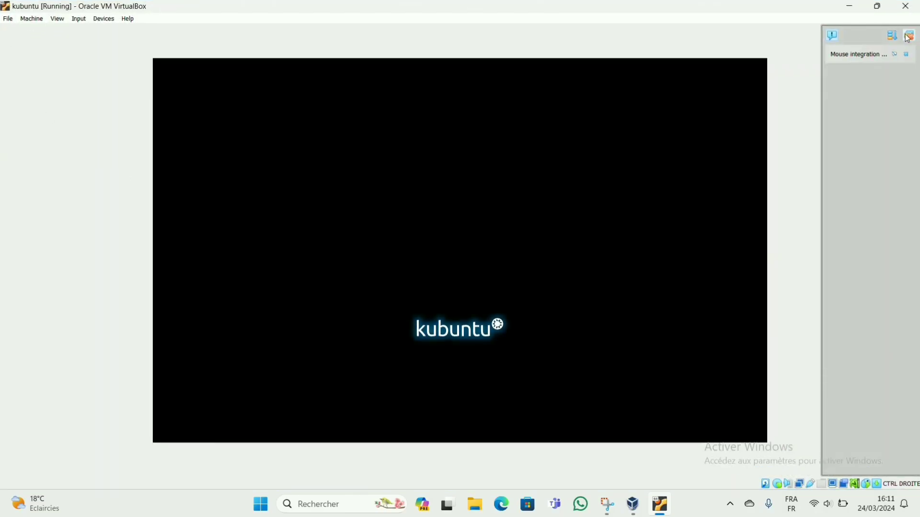
click(908, 35)
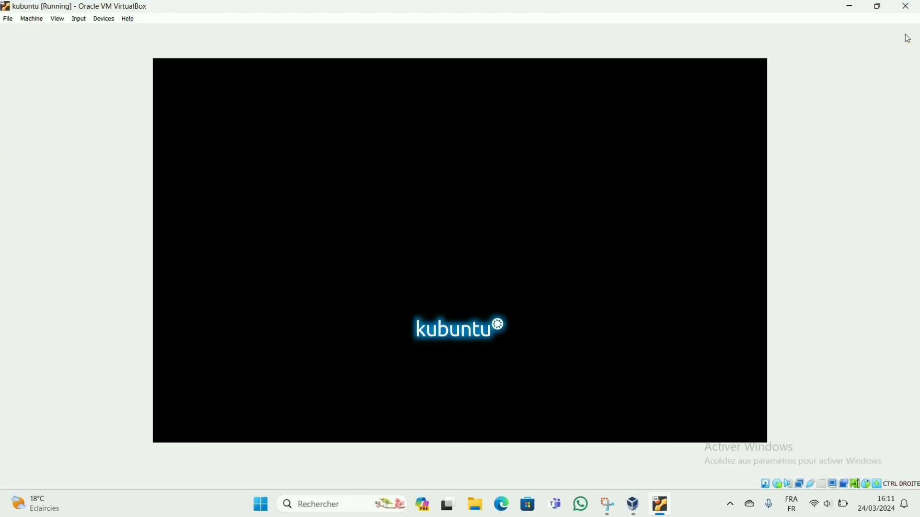
click(58, 19)
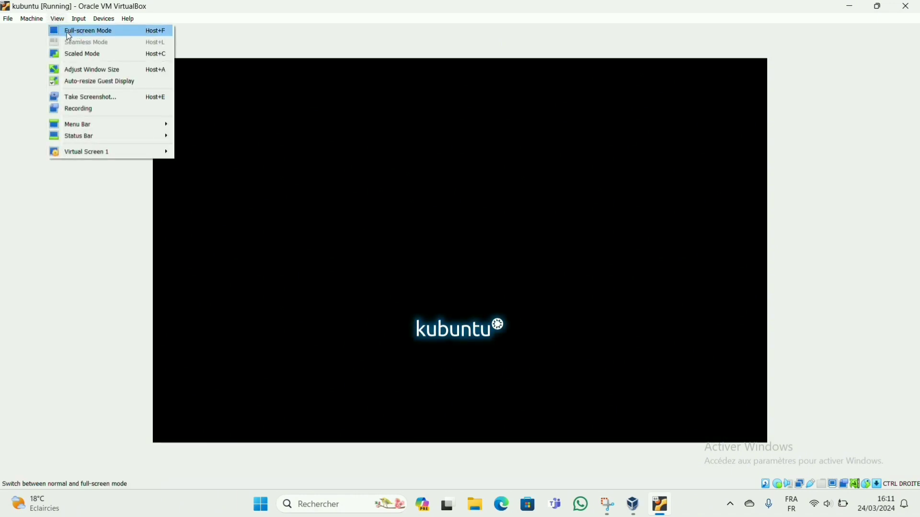
click(69, 31)
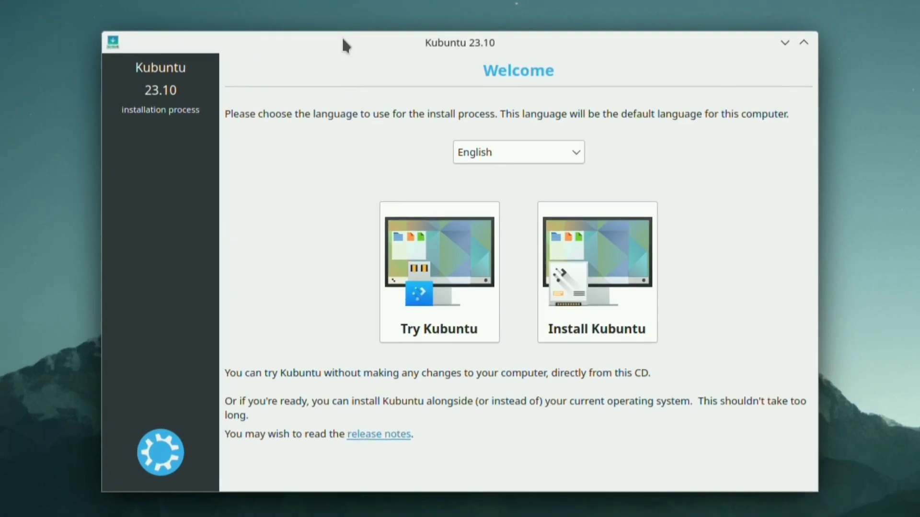
Keep English as the installation language and choose to install Kubuntu
click(559, 147)
click(696, 161)
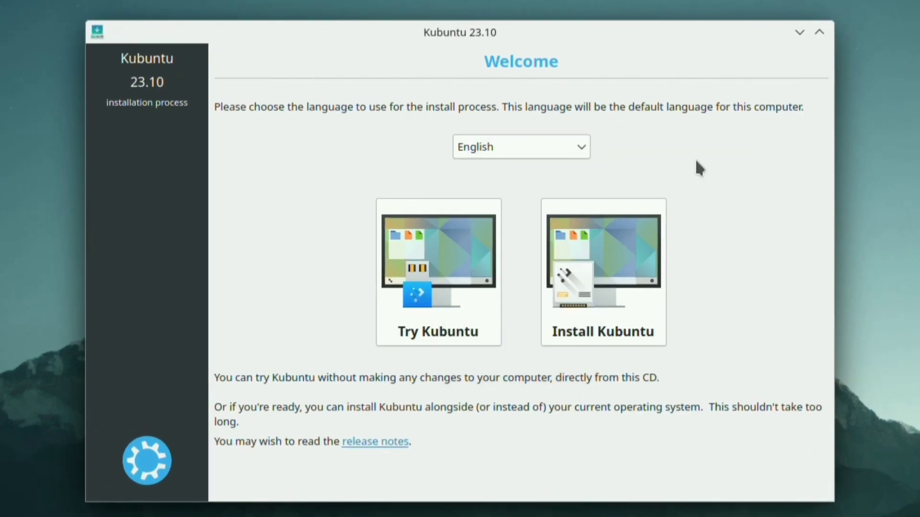
click(616, 252)
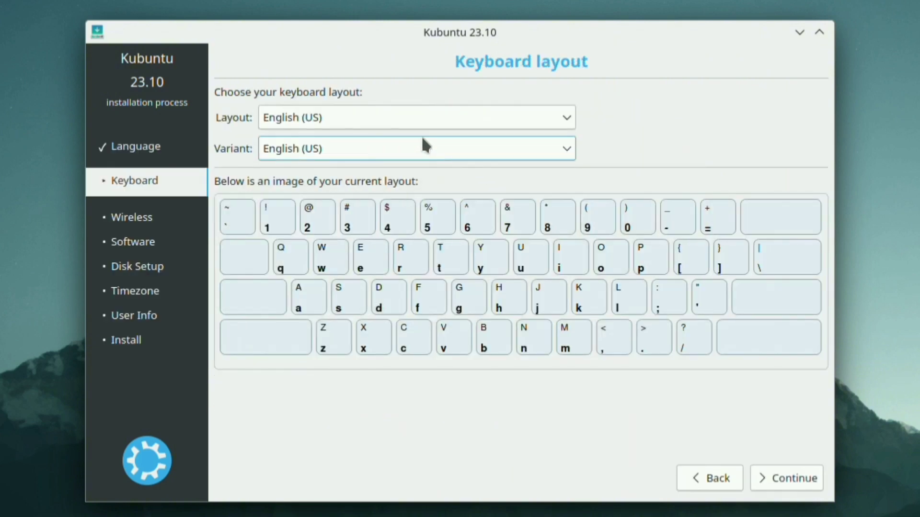
Set the keyboard layout to French with the French variant and continue to the software options
click(394, 150)
click(358, 115)
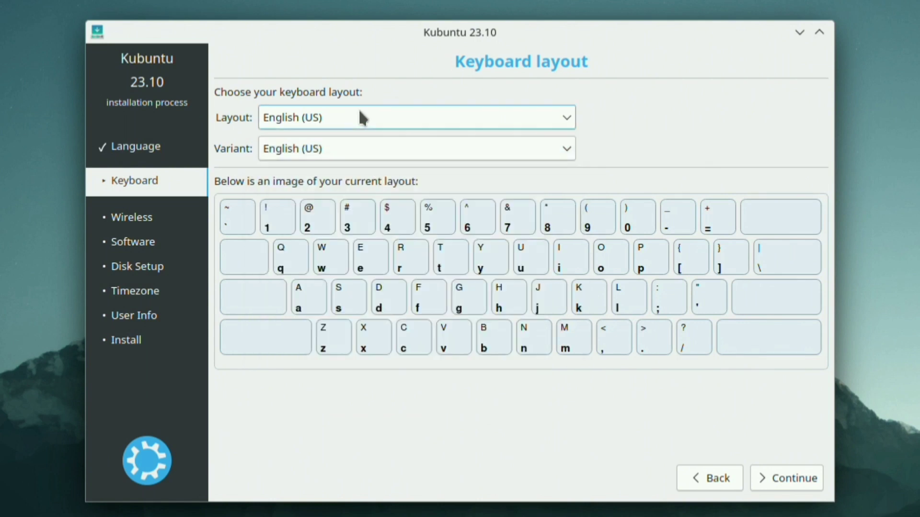
click(359, 115)
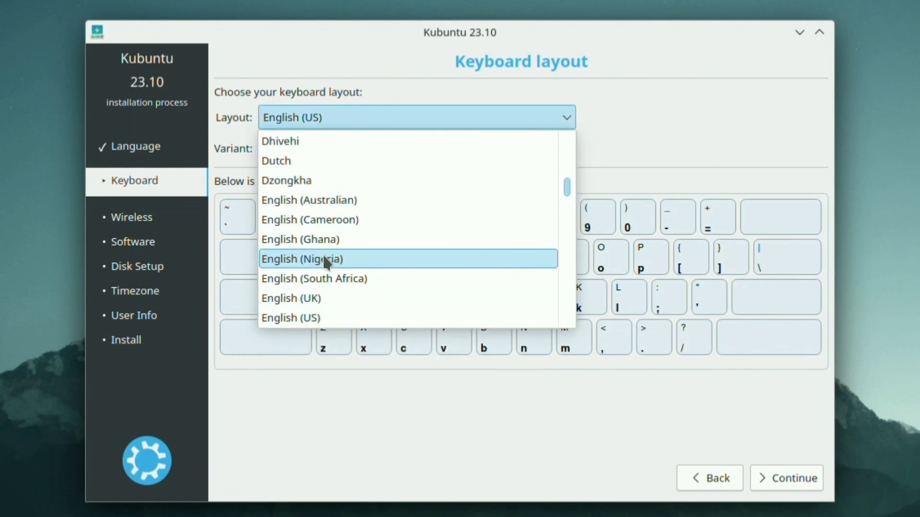
key(f)
key(f)
key(f)
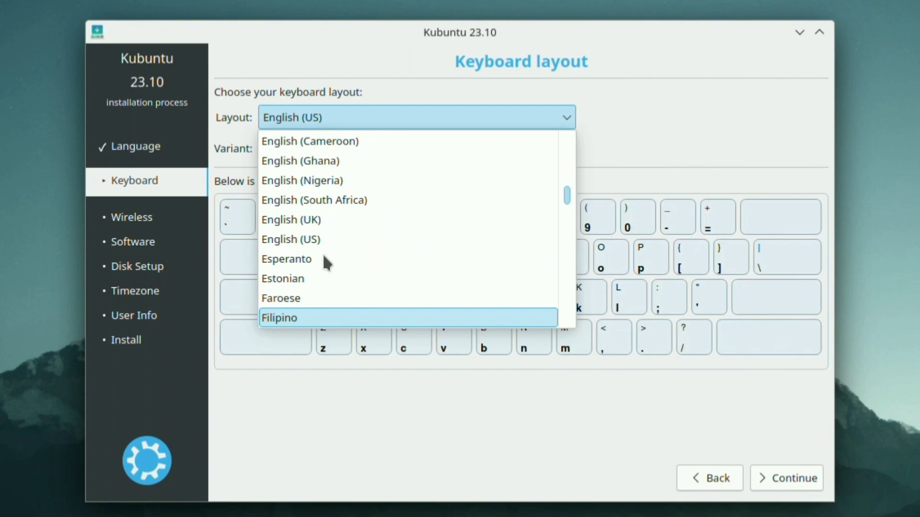
key(f)
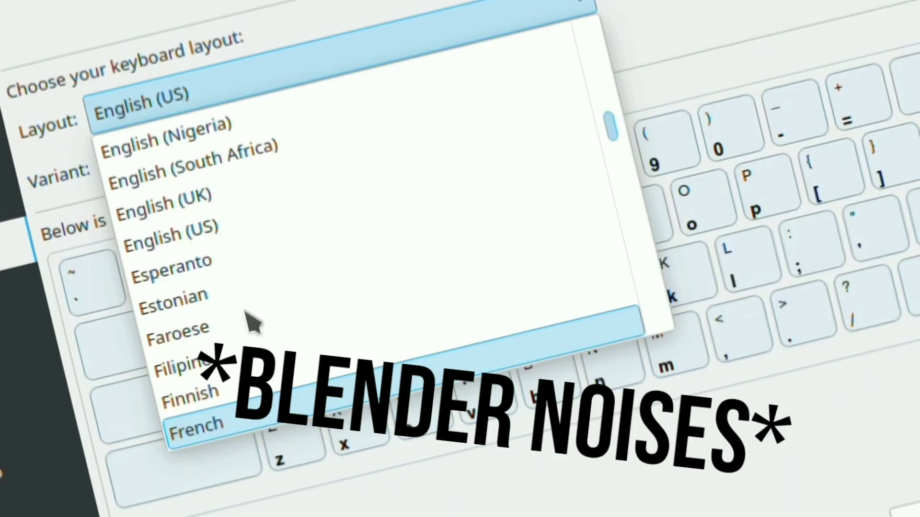
key(Return)
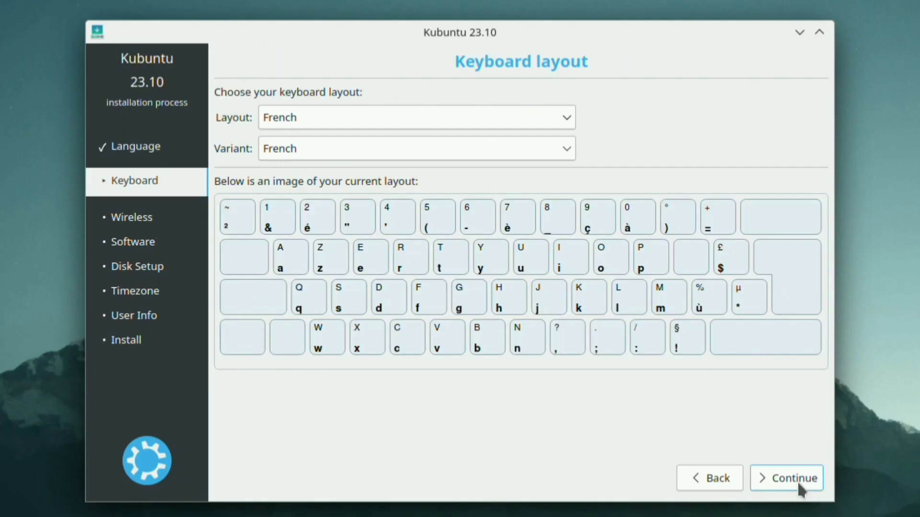
click(799, 481)
Enable third-party software installation, then install Kubuntu guided on the entire VBOX HARDDISK (sda) and write the changes to disk
click(232, 261)
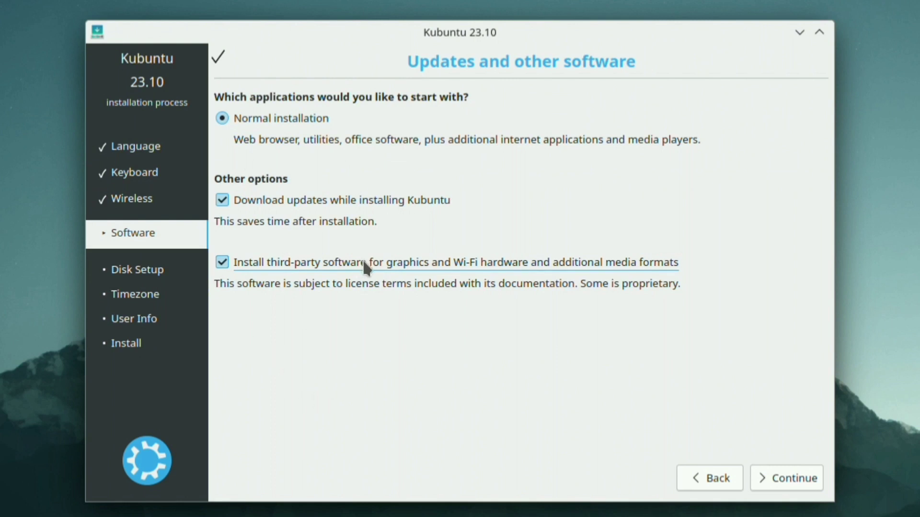
click(786, 478)
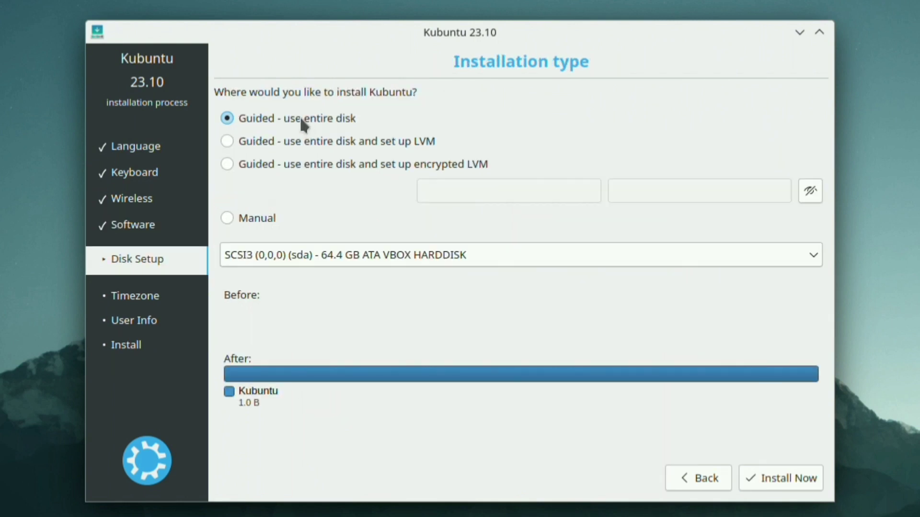
click(321, 259)
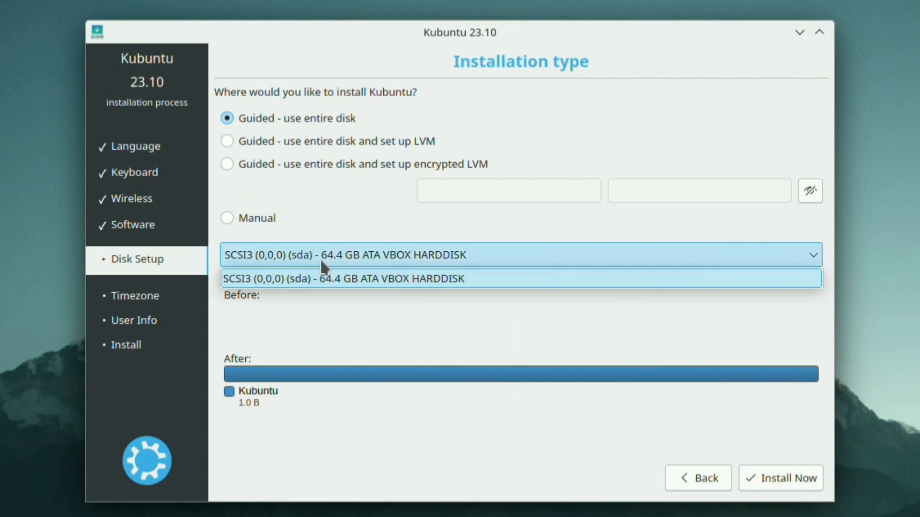
click(387, 256)
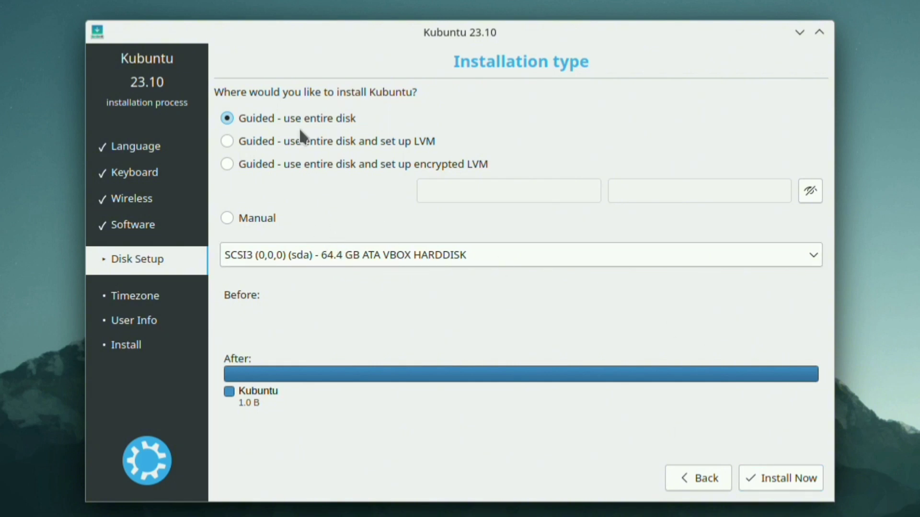
click(783, 475)
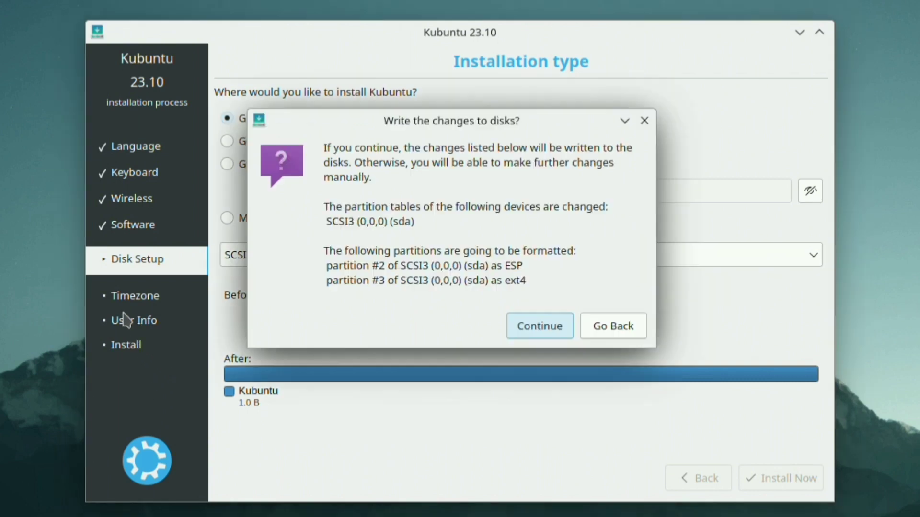
click(554, 320)
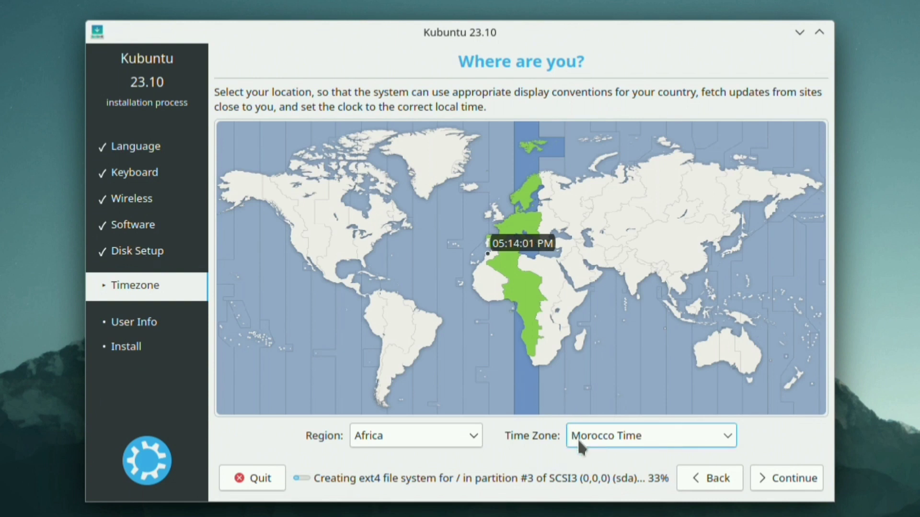
Accept the Africa region with Morocco Time and create the account with name, username, password and automatic login
click(786, 478)
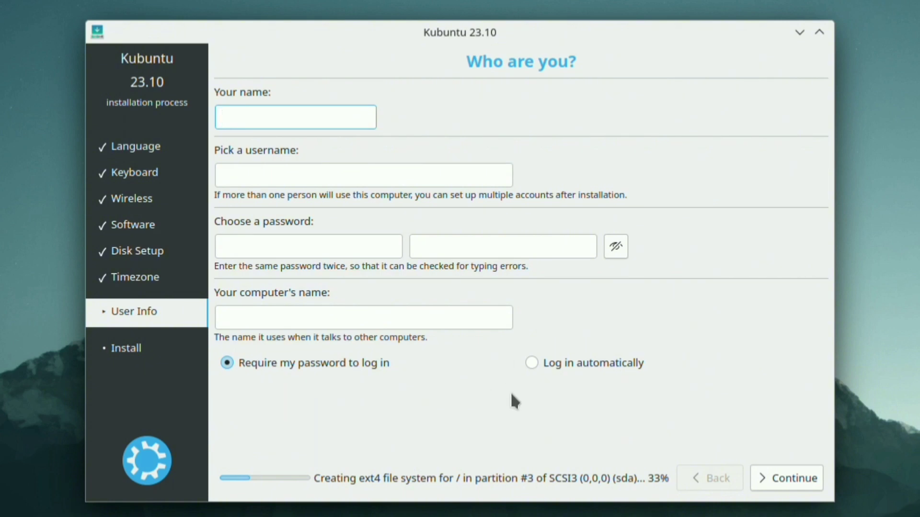
click(542, 372)
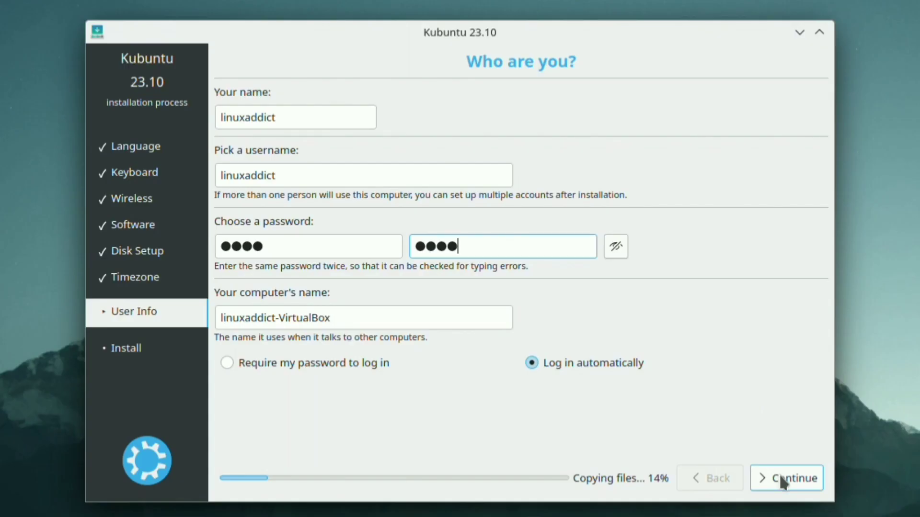
click(778, 472)
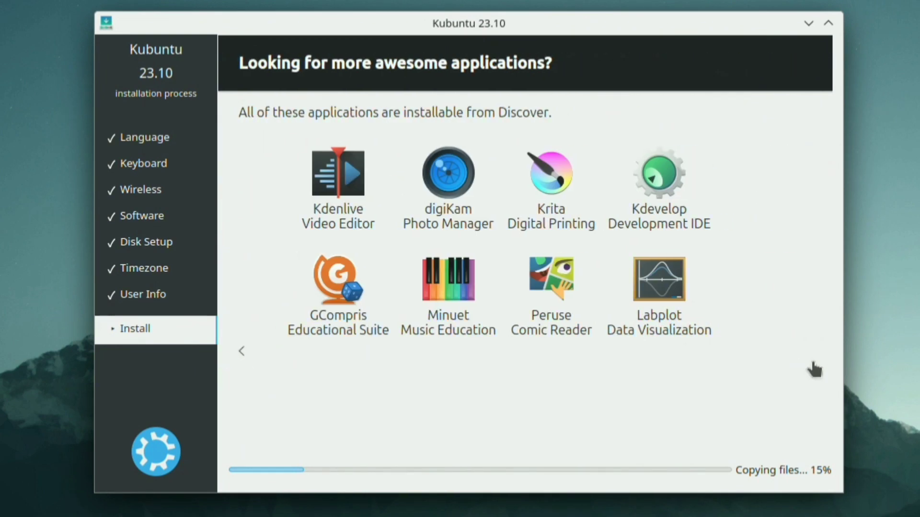
click(813, 363)
click(813, 363)
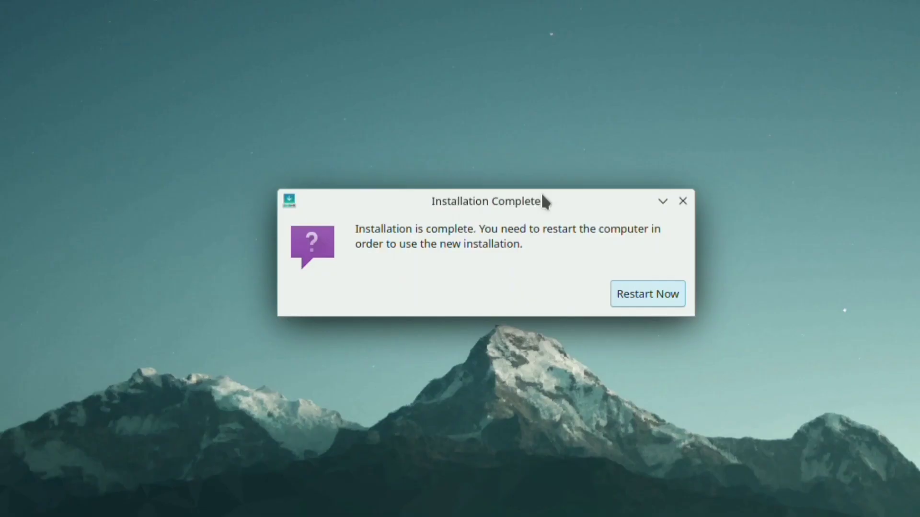
Restart from the installation complete message, then close the virtual machine by powering it off
click(627, 288)
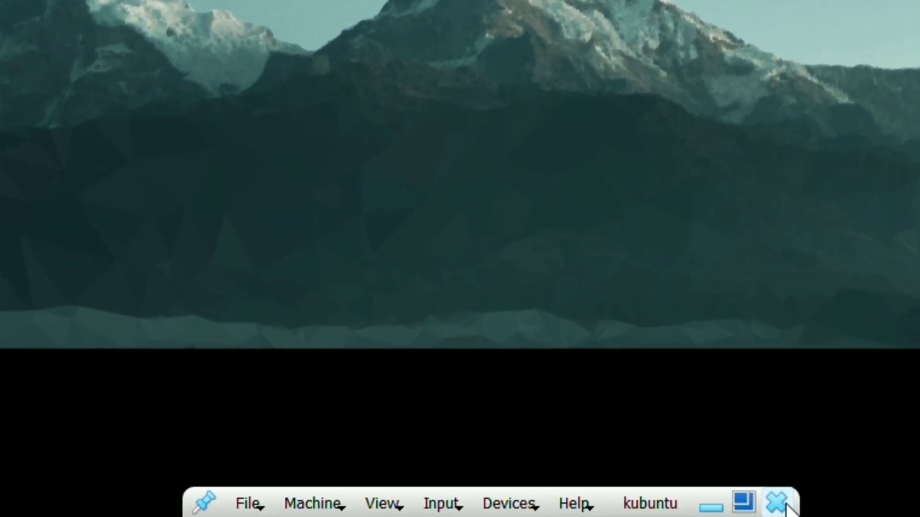
click(784, 504)
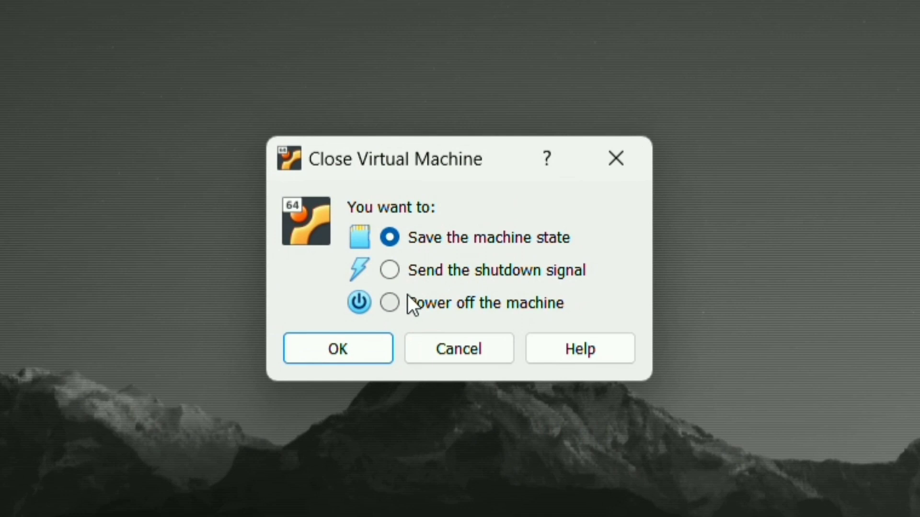
click(408, 300)
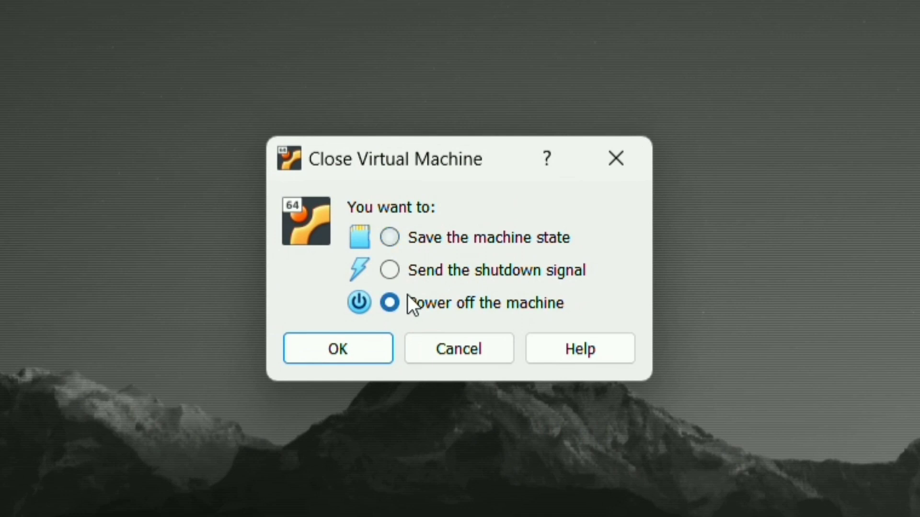
click(347, 358)
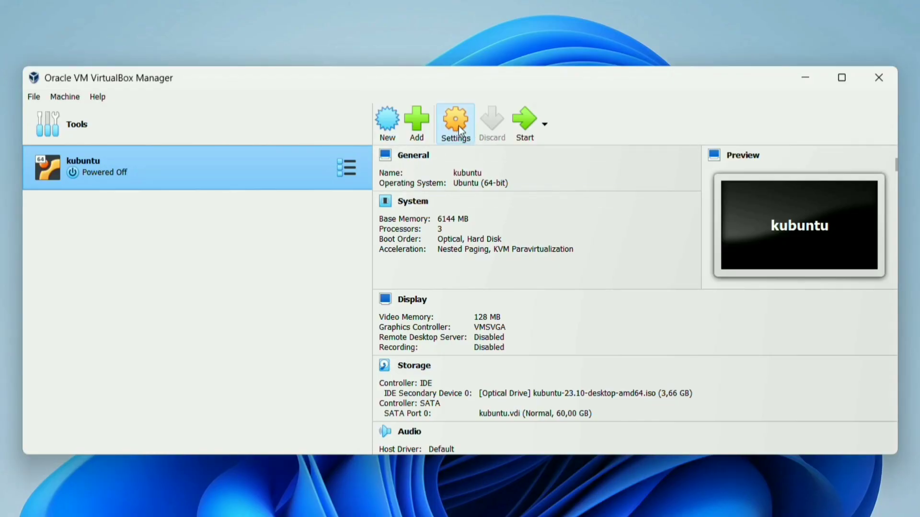
In the kubuntu machine's system settings, disable optical booting, move Optical below Hard Disk in the boot order and save
click(455, 123)
click(244, 117)
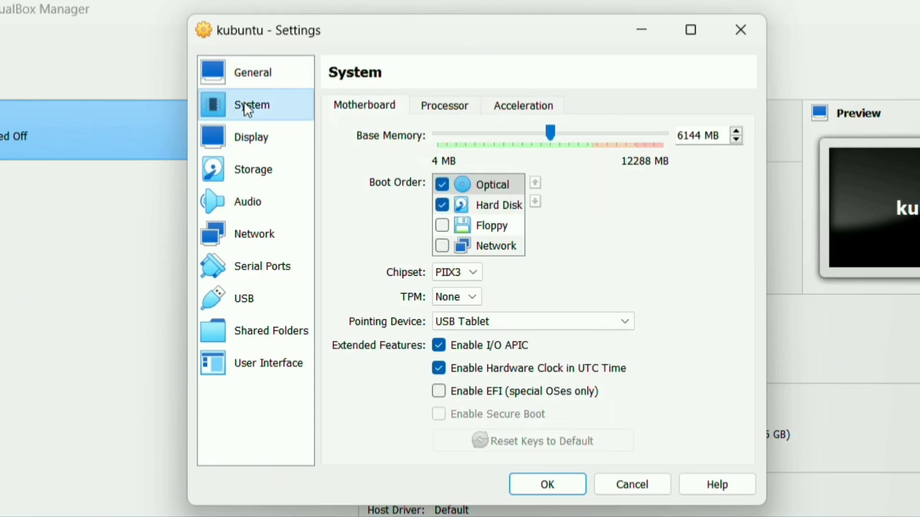
click(441, 184)
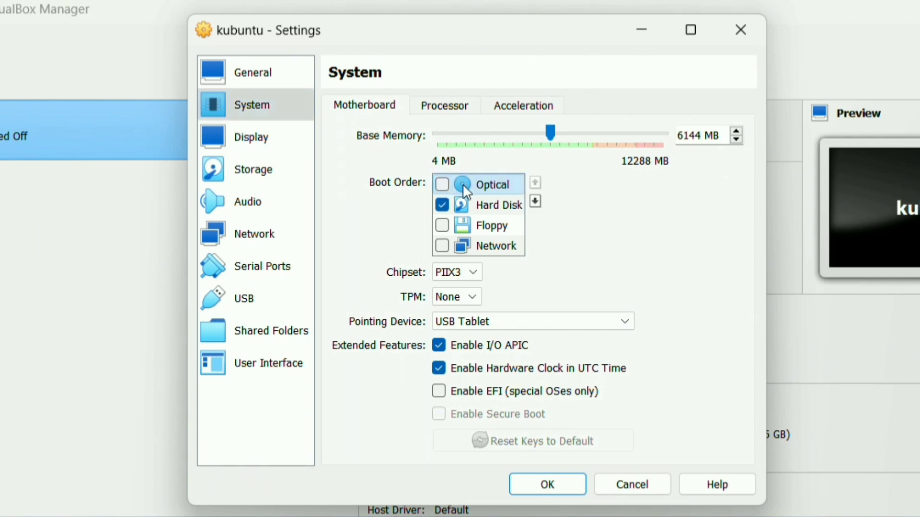
click(532, 202)
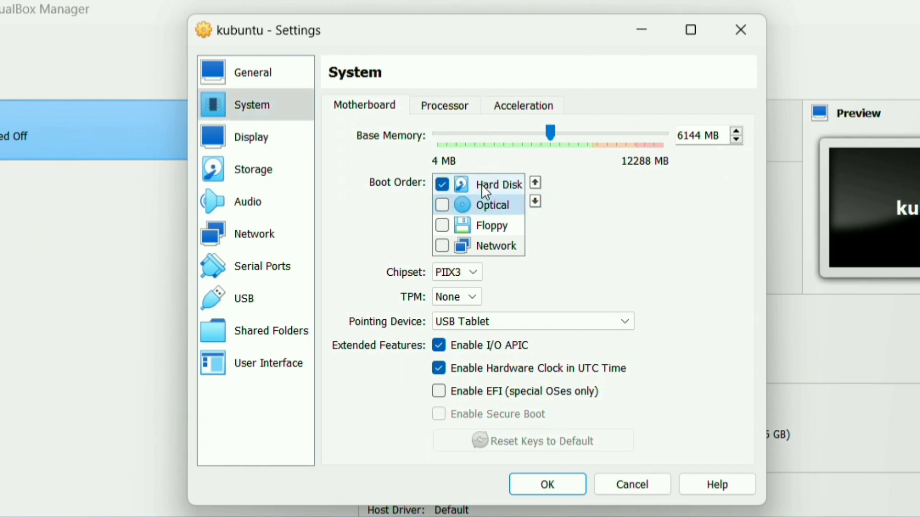
click(565, 481)
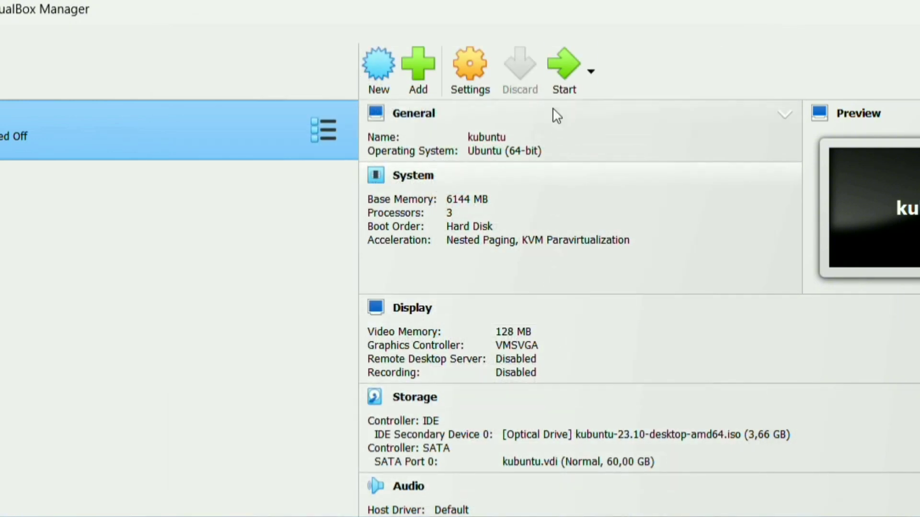
Start the kubuntu machine and dismiss all its notifications
click(556, 74)
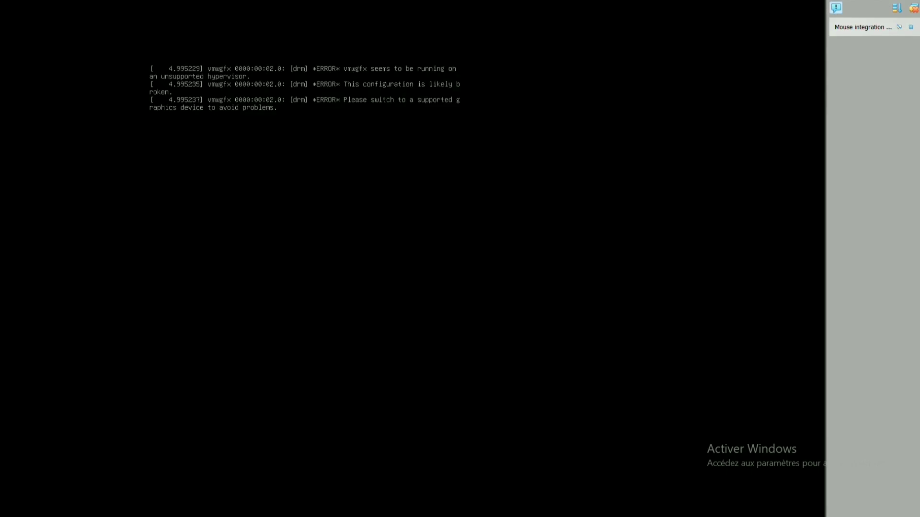
click(913, 9)
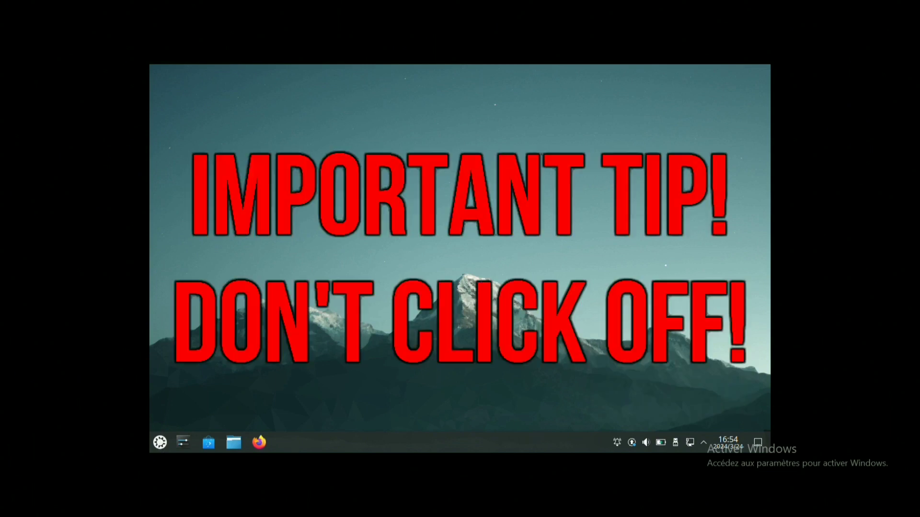
key(super)
click(617, 238)
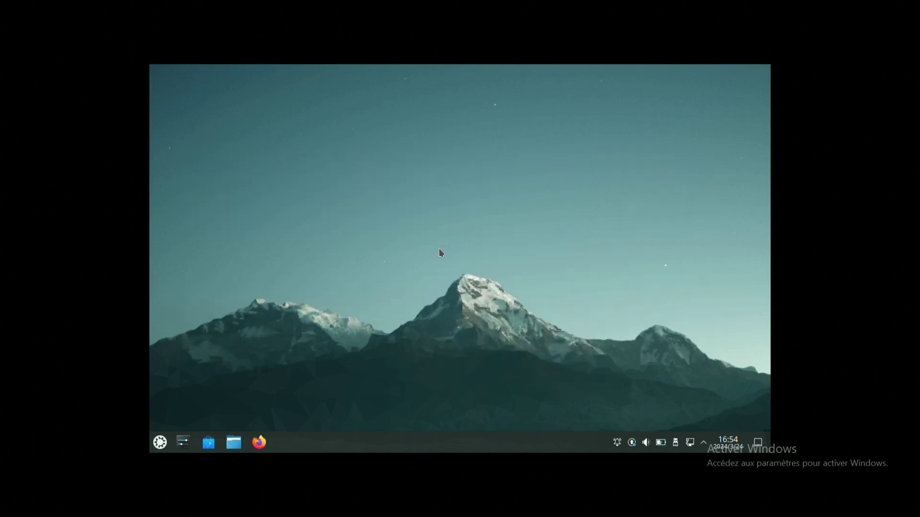
Open Kubuntu's display settings, set the resolution to 1920x1080 (16:9), apply it and keep the configuration
right_click(441, 253)
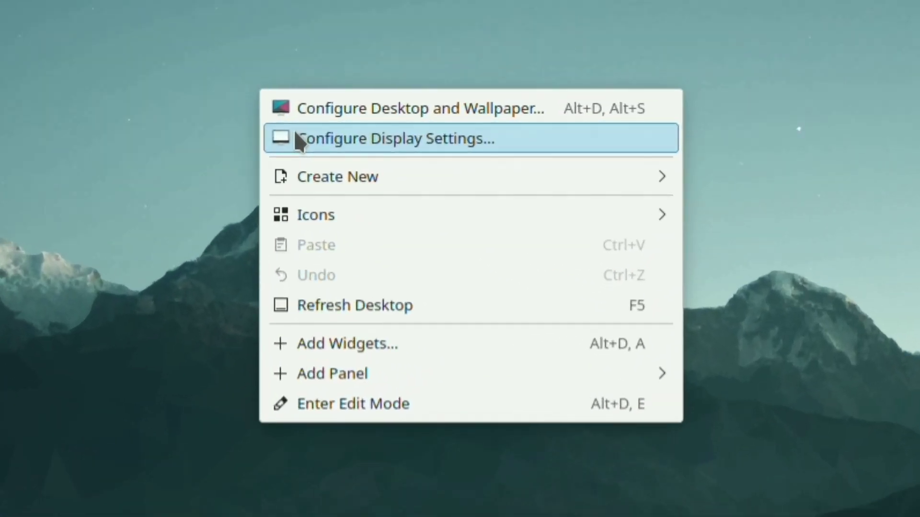
click(297, 137)
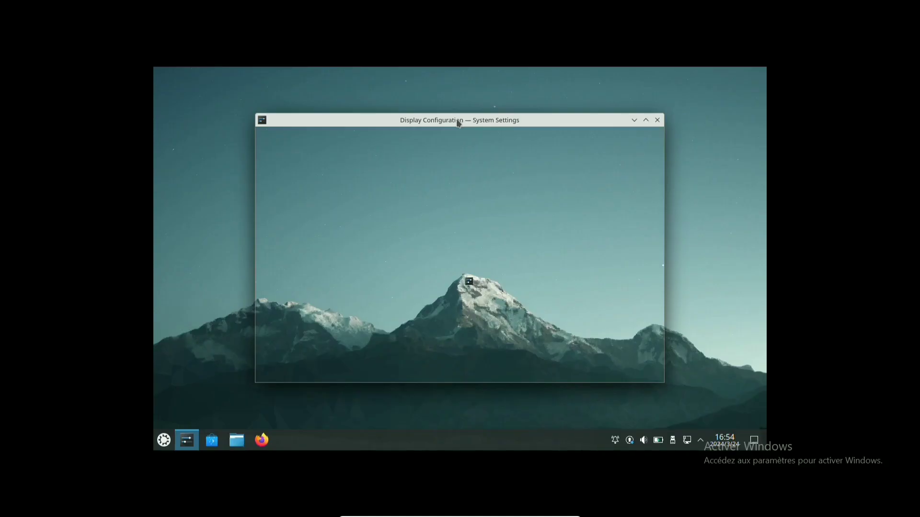
drag(458, 124, 422, 83)
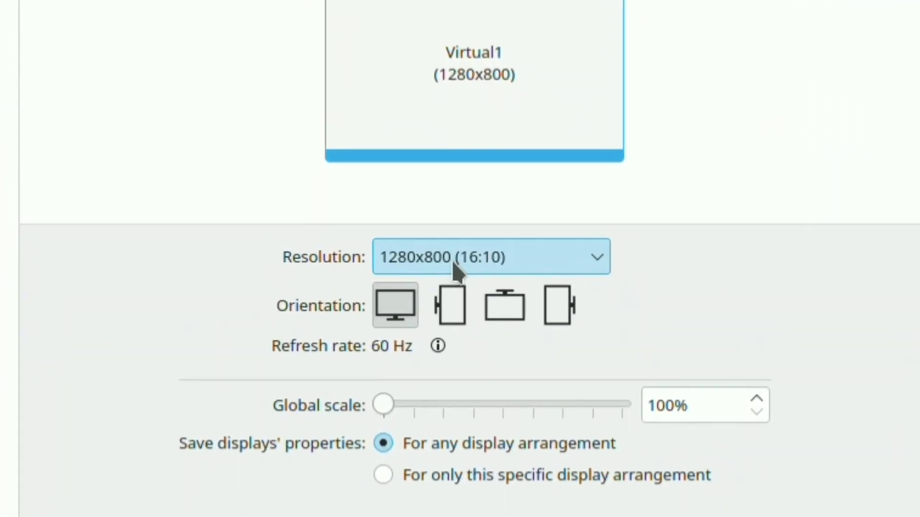
click(454, 263)
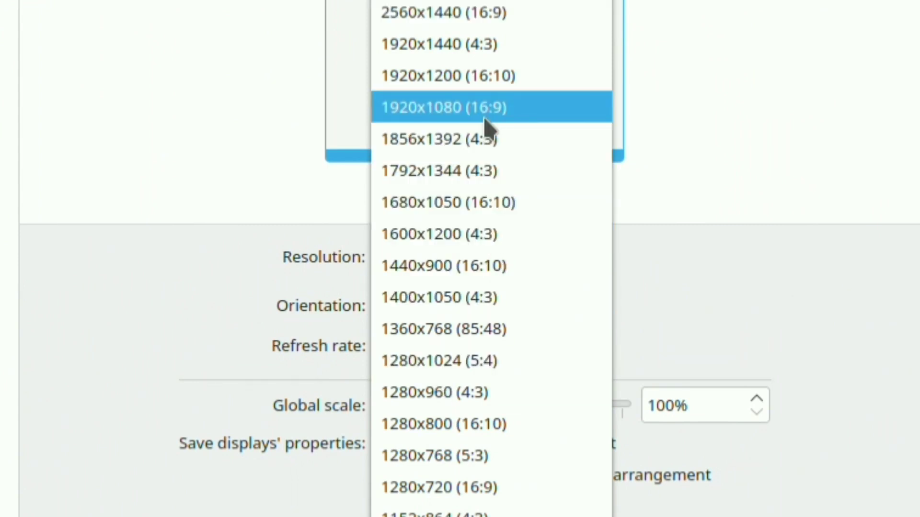
click(448, 110)
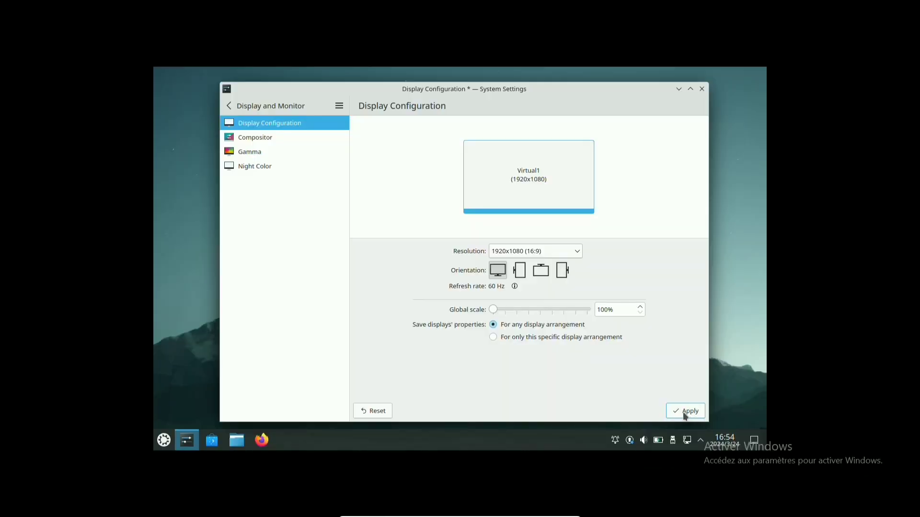
click(689, 412)
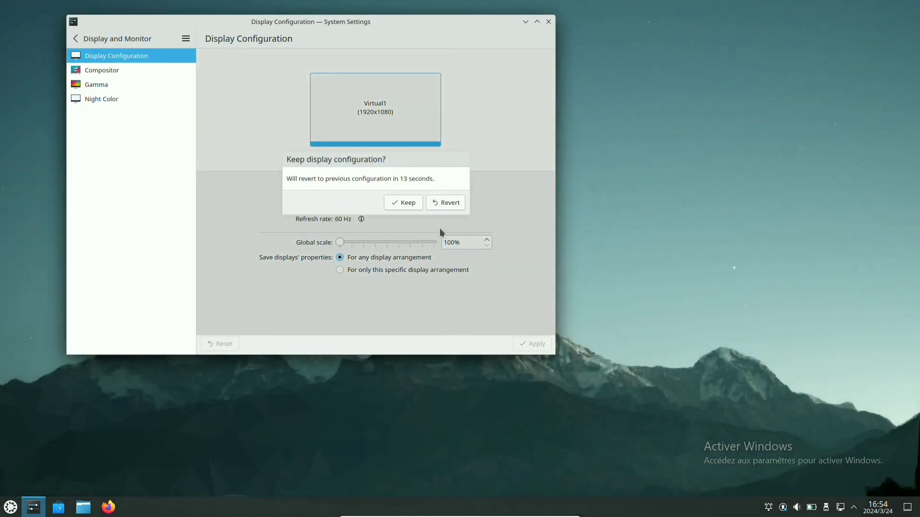
click(408, 203)
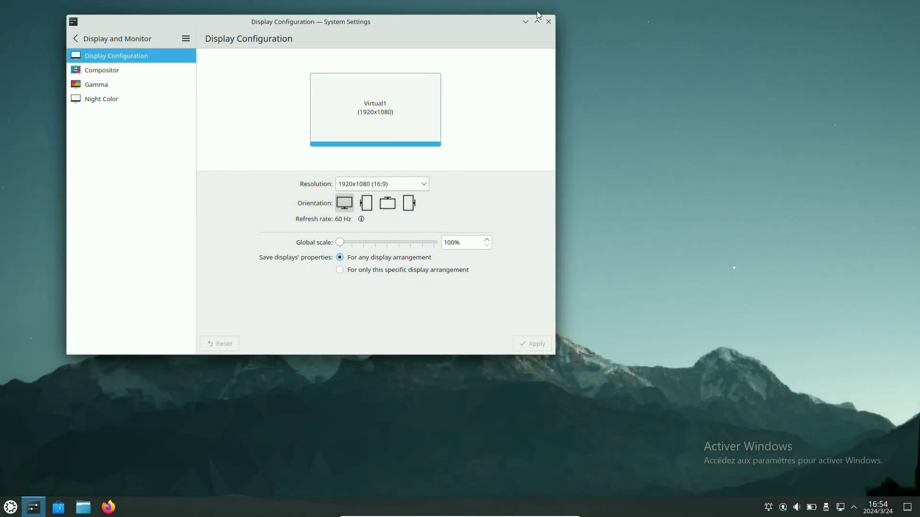